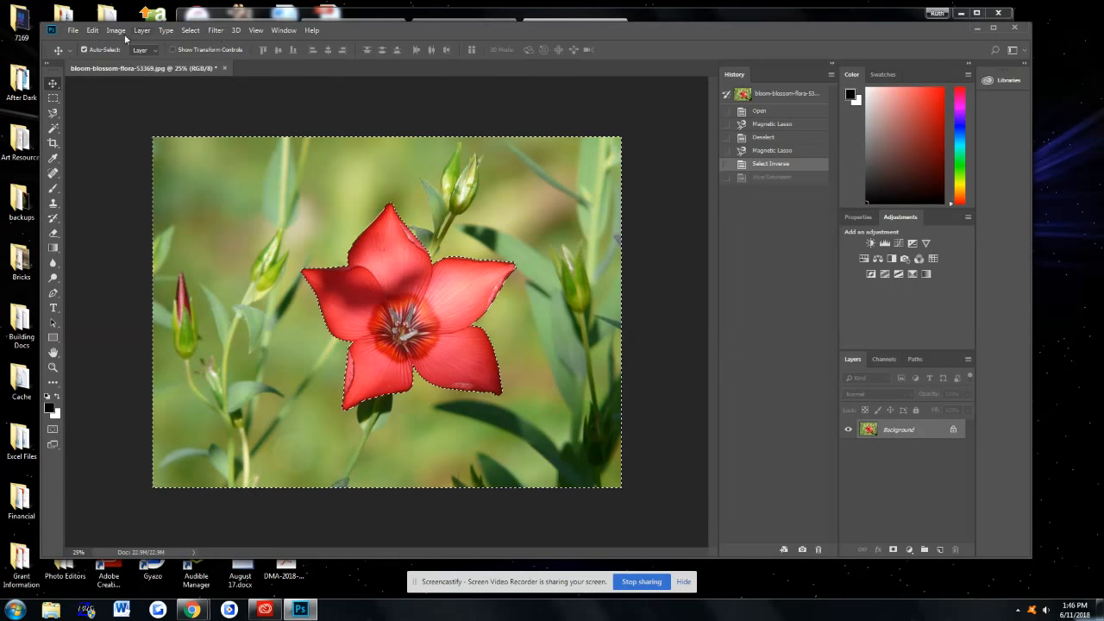
Step: Open the Liquify filter and smear the background to the right of the flower with a size 378 Forward Warp brush
{"action": "left_click", "coordinate": [215, 31]}
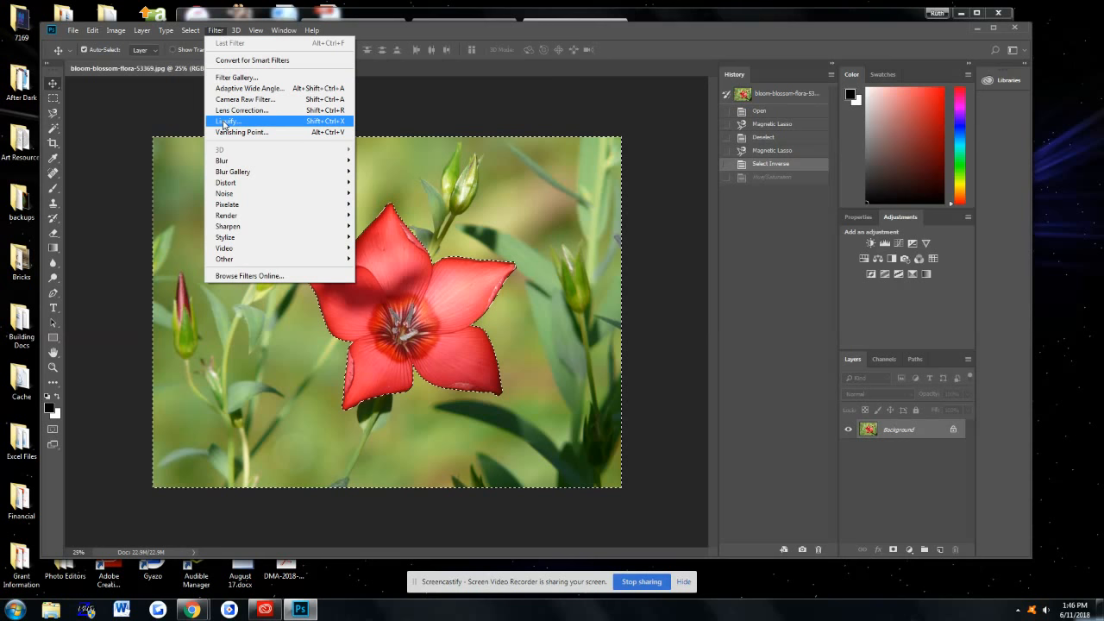
{"action": "left_click", "coordinate": [223, 121]}
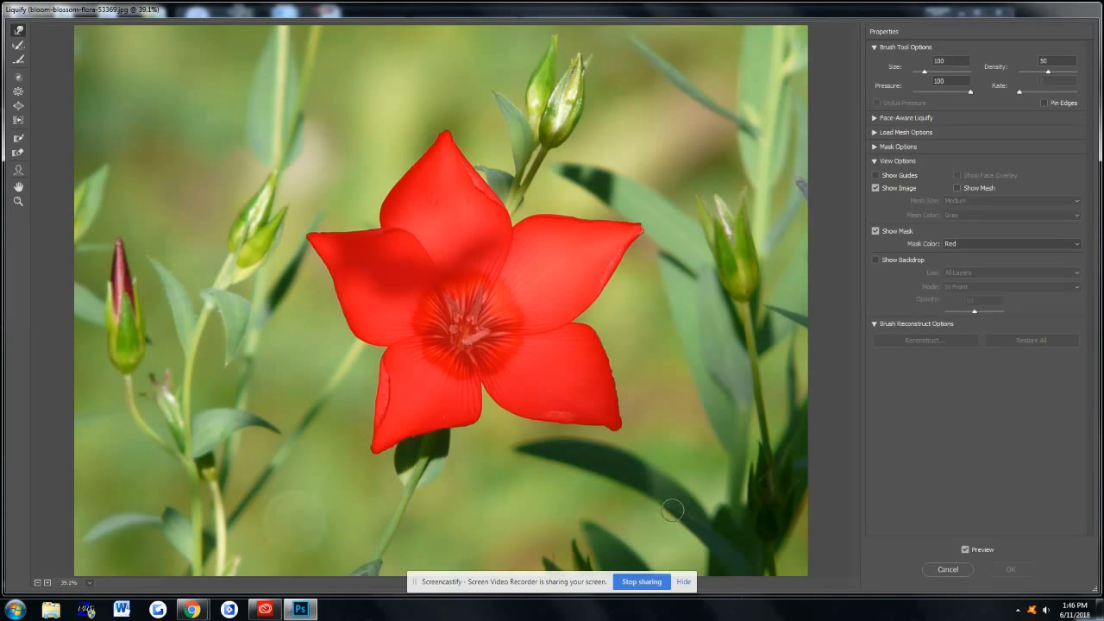
{"action": "left_click", "coordinate": [18, 47]}
{"action": "mouse_move", "coordinate": [457, 134]}
{"action": "left_mouse_down"}
{"action": "mouse_move", "coordinate": [693, 138]}
{"action": "mouse_move", "coordinate": [732, 154]}
{"action": "left_mouse_up"}
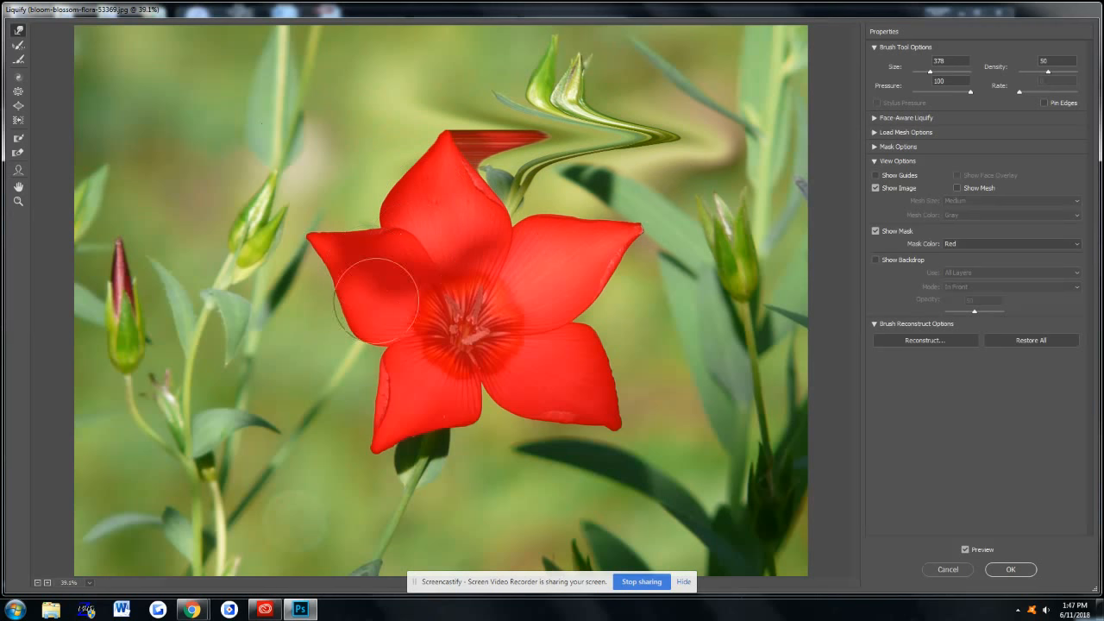
{"action": "mouse_move", "coordinate": [488, 204]}
{"action": "left_mouse_down"}
{"action": "mouse_move", "coordinate": [692, 206]}
{"action": "mouse_move", "coordinate": [729, 242]}
{"action": "mouse_move", "coordinate": [517, 297]}
{"action": "mouse_move", "coordinate": [734, 302]}
{"action": "mouse_move", "coordinate": [750, 328]}
{"action": "left_mouse_up"}
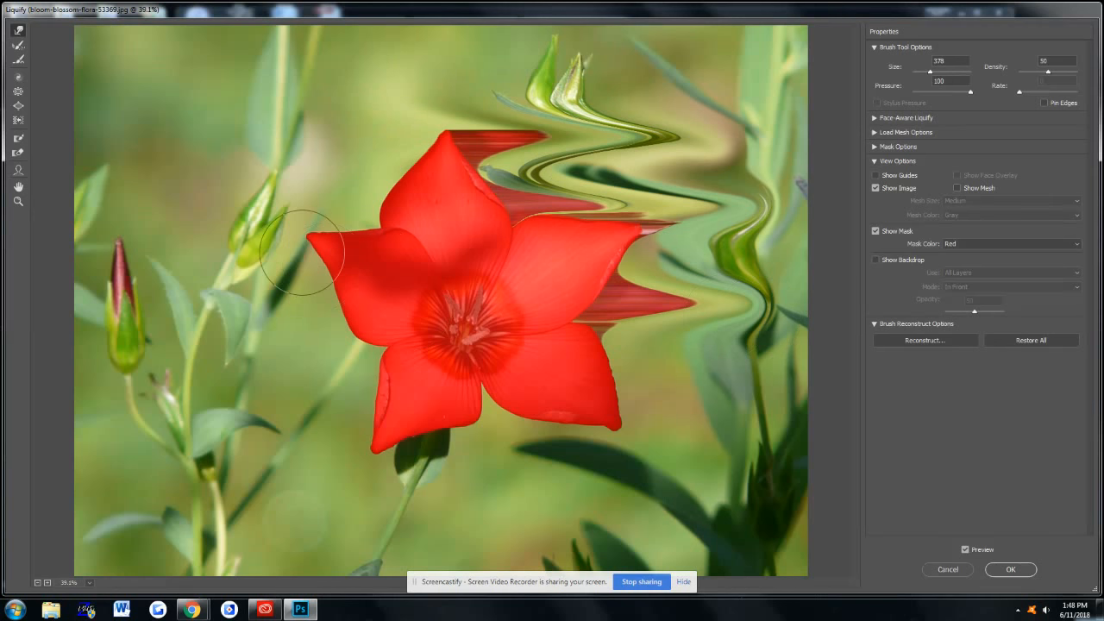
{"action": "left_click_drag", "start_coordinate": [640, 414], "coordinate": [722, 413]}
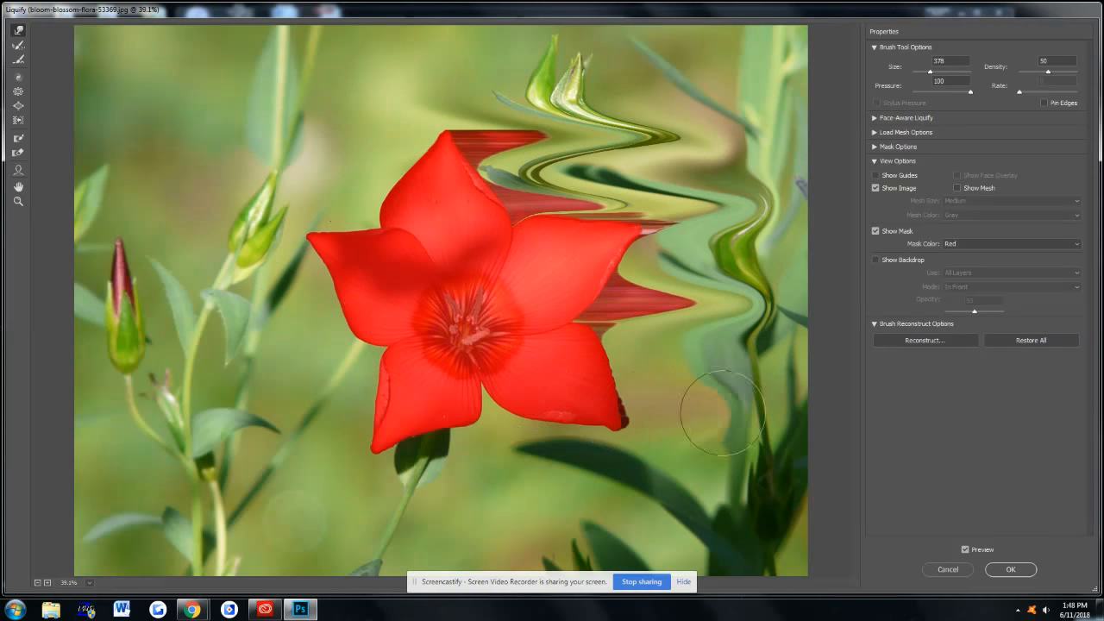
{"action": "left_click_drag", "start_coordinate": [415, 477], "coordinate": [776, 479]}
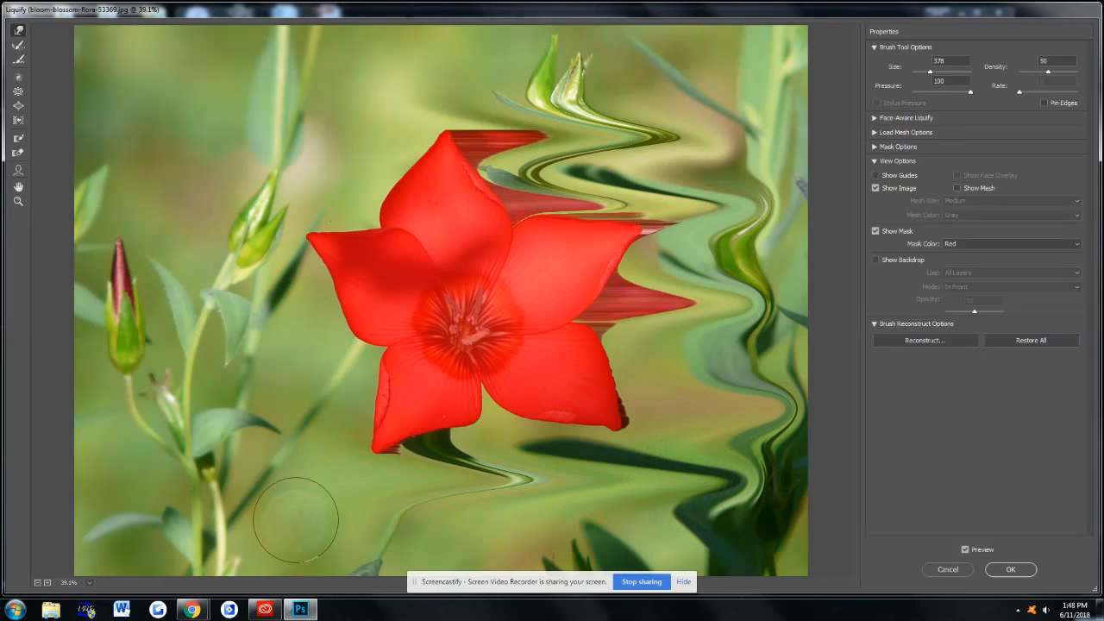
Step: Forward-warp the background left of the flower and across the top of the photo into wavy shapes
{"action": "left_click_drag", "start_coordinate": [91, 435], "coordinate": [405, 435]}
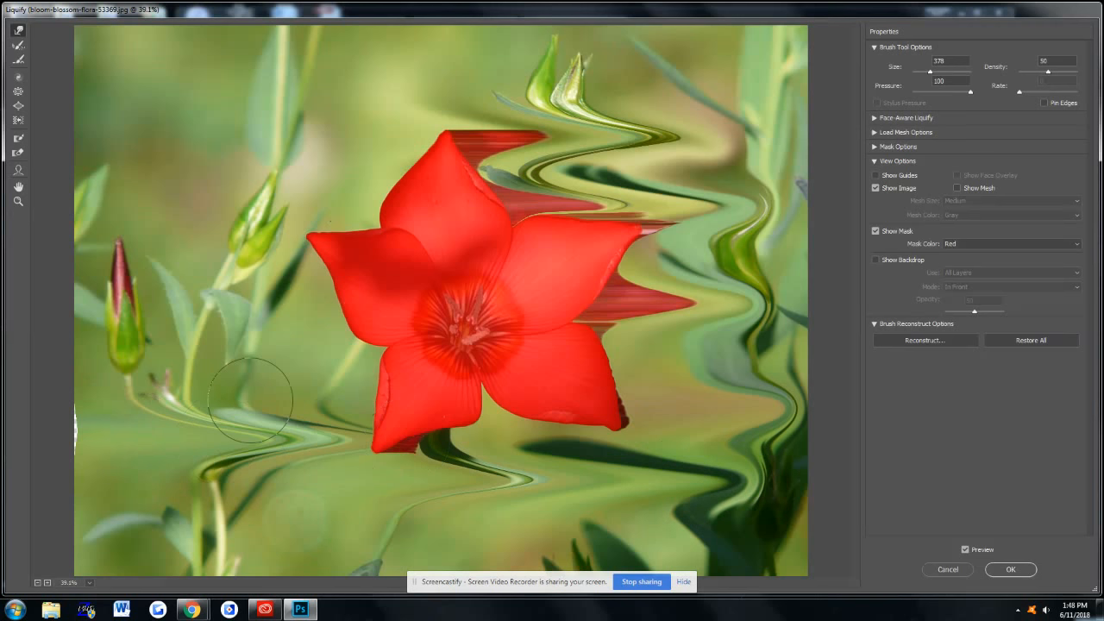
{"action": "left_click_drag", "start_coordinate": [125, 331], "coordinate": [388, 326]}
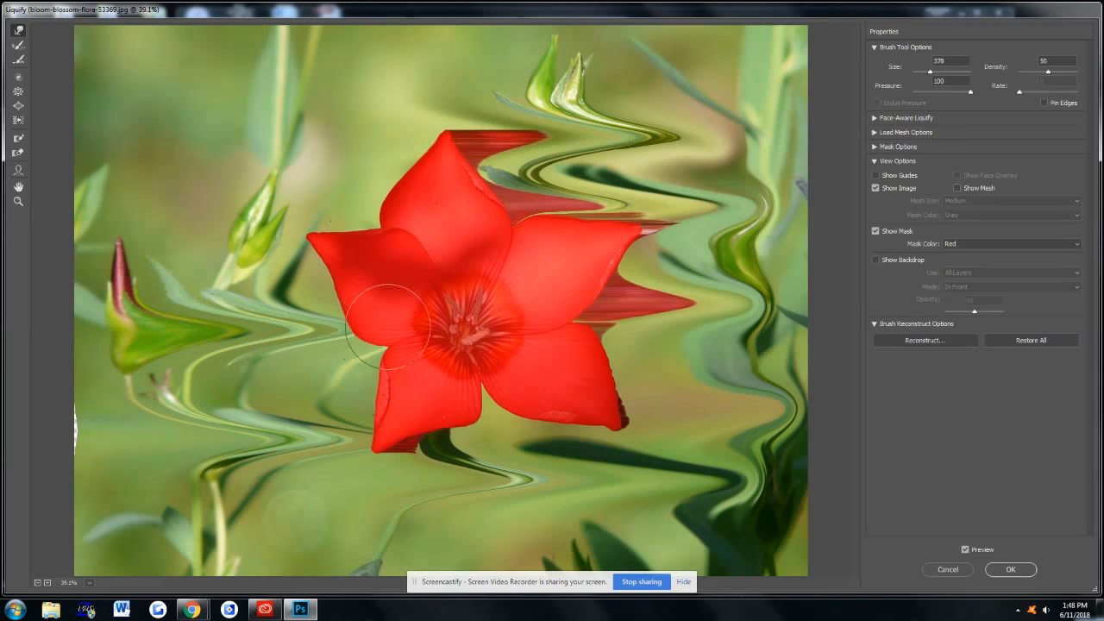
{"action": "mouse_move", "coordinate": [86, 233]}
{"action": "left_mouse_down"}
{"action": "mouse_move", "coordinate": [280, 226]}
{"action": "mouse_move", "coordinate": [406, 237]}
{"action": "left_mouse_up"}
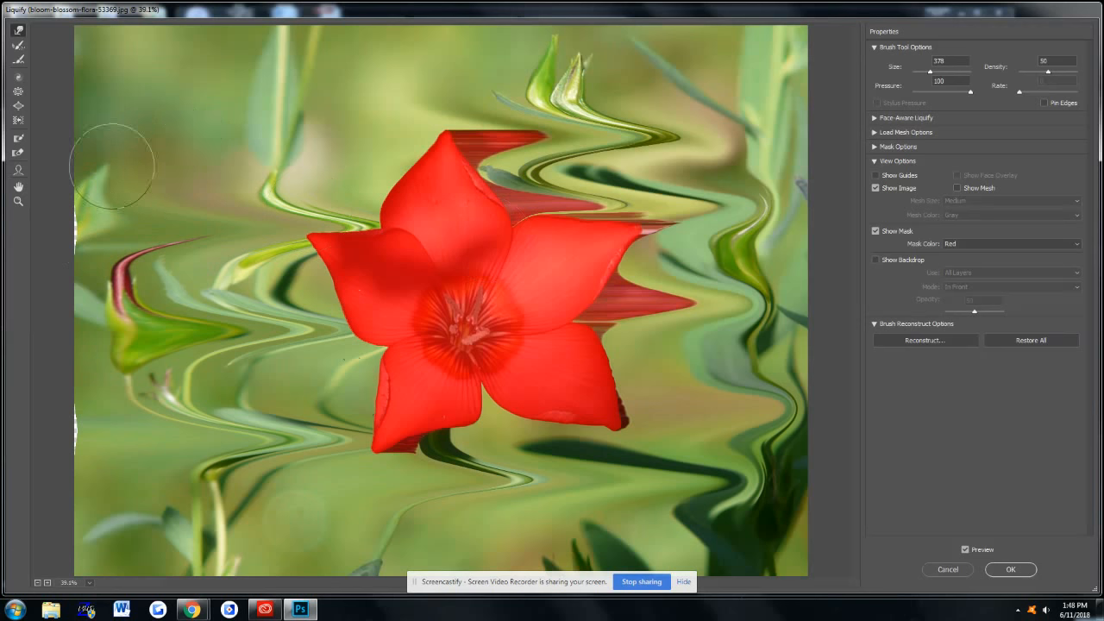
{"action": "mouse_move", "coordinate": [113, 164]}
{"action": "left_mouse_down"}
{"action": "mouse_move", "coordinate": [257, 148]}
{"action": "mouse_move", "coordinate": [423, 148]}
{"action": "left_mouse_up"}
{"action": "mouse_move", "coordinate": [158, 77]}
{"action": "left_mouse_down"}
{"action": "mouse_move", "coordinate": [608, 71]}
{"action": "mouse_move", "coordinate": [828, 99]}
{"action": "left_mouse_up"}
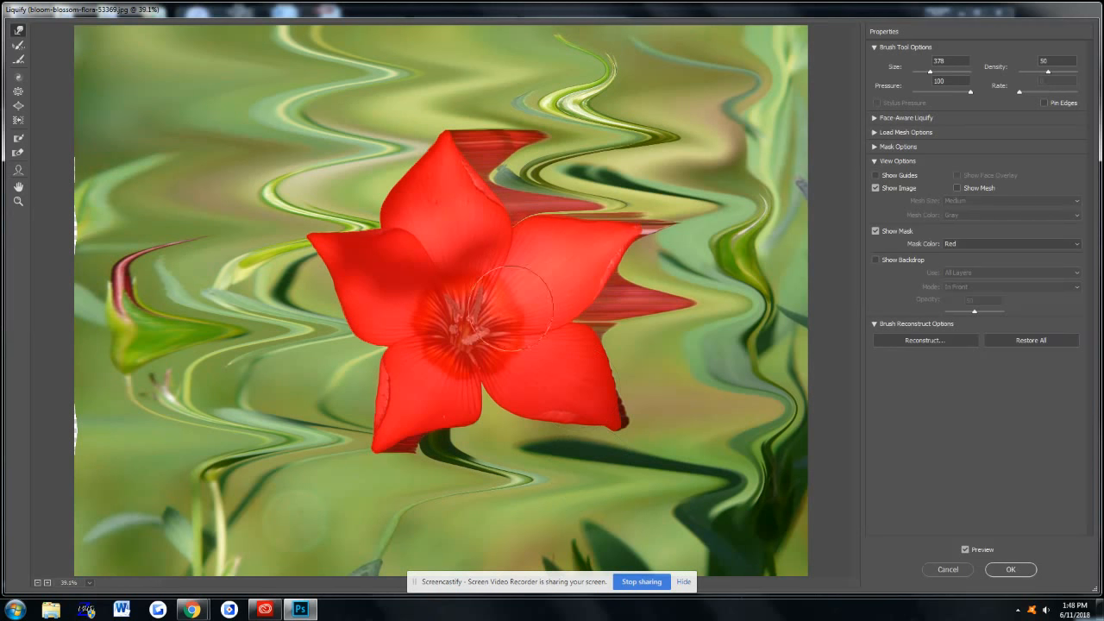
Step: Restore the smeared petal edges around the flower with the Reconstruct tool at size 243, and switch to the Smooth tool
{"action": "left_click", "coordinate": [19, 49]}
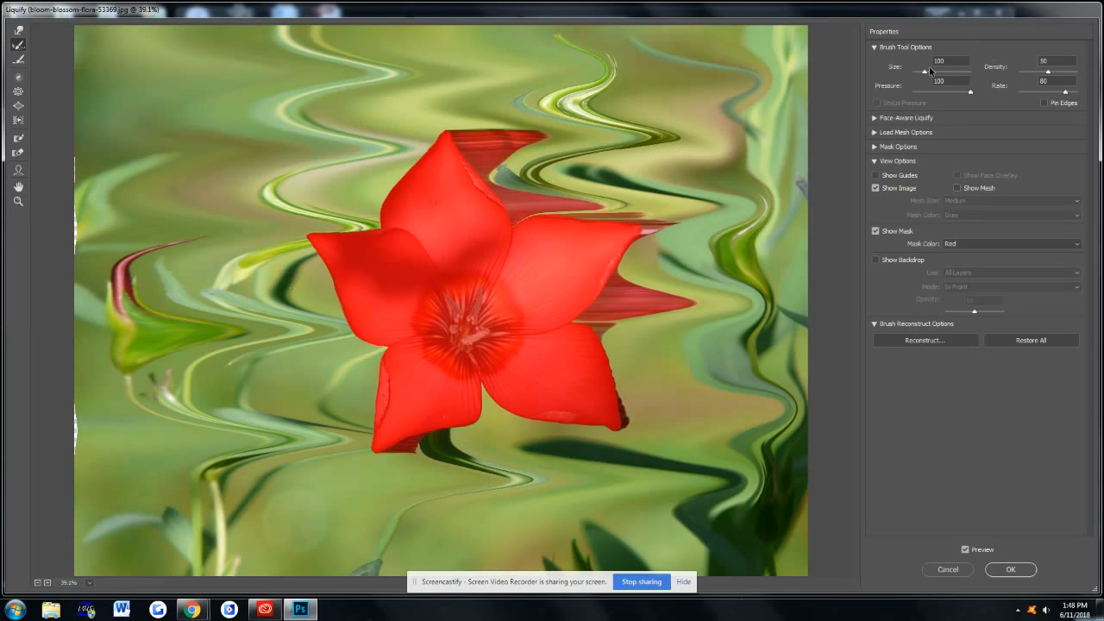
{"action": "left_click_drag", "start_coordinate": [928, 72], "coordinate": [938, 72]}
{"action": "left_click_drag", "start_coordinate": [548, 135], "coordinate": [406, 135]}
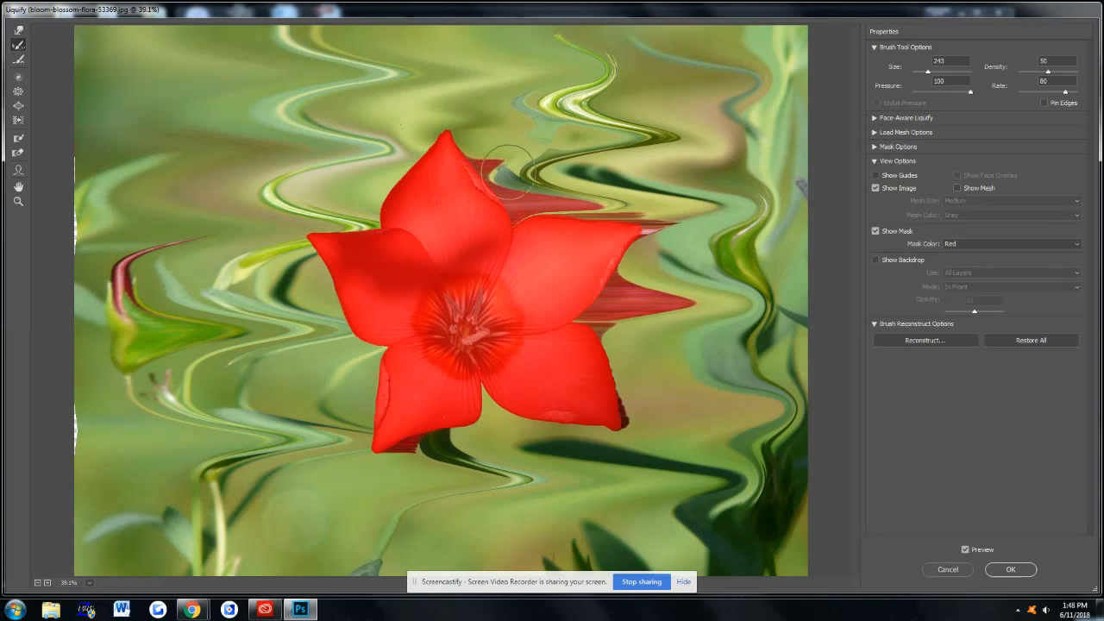
{"action": "mouse_move", "coordinate": [502, 173]}
{"action": "left_mouse_down"}
{"action": "mouse_move", "coordinate": [445, 185]}
{"action": "mouse_move", "coordinate": [464, 207]}
{"action": "mouse_move", "coordinate": [604, 201]}
{"action": "mouse_move", "coordinate": [490, 208]}
{"action": "mouse_move", "coordinate": [482, 221]}
{"action": "mouse_move", "coordinate": [635, 262]}
{"action": "mouse_move", "coordinate": [678, 232]}
{"action": "mouse_move", "coordinate": [590, 262]}
{"action": "mouse_move", "coordinate": [677, 307]}
{"action": "mouse_move", "coordinate": [536, 308]}
{"action": "mouse_move", "coordinate": [625, 286]}
{"action": "mouse_move", "coordinate": [537, 296]}
{"action": "mouse_move", "coordinate": [563, 318]}
{"action": "mouse_move", "coordinate": [619, 317]}
{"action": "mouse_move", "coordinate": [645, 302]}
{"action": "mouse_move", "coordinate": [624, 328]}
{"action": "mouse_move", "coordinate": [583, 336]}
{"action": "left_mouse_up"}
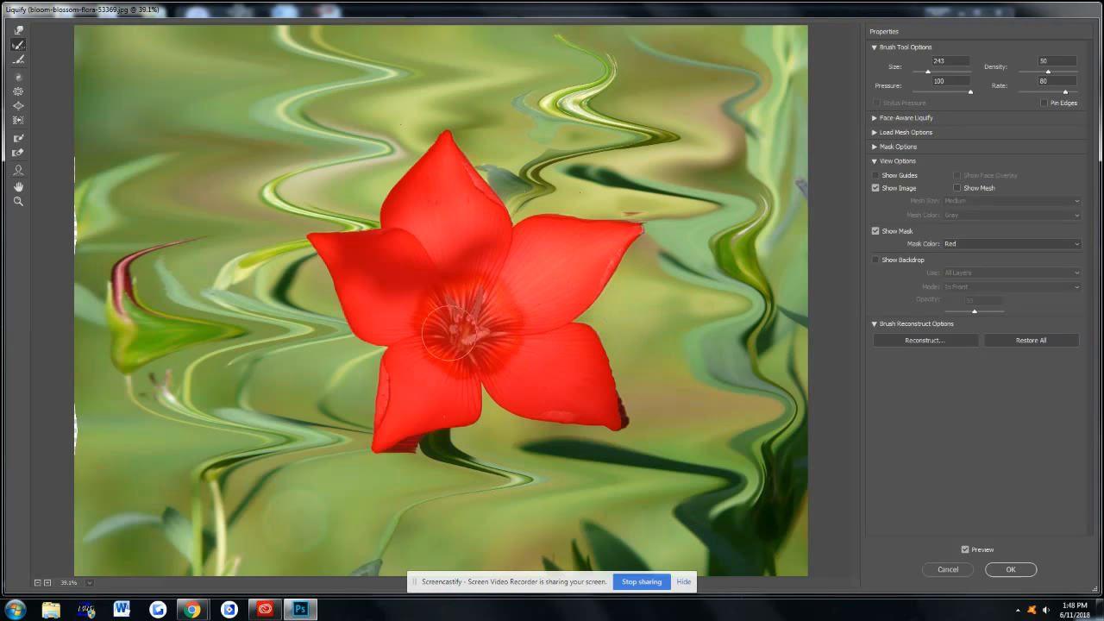
{"action": "mouse_move", "coordinate": [460, 351]}
{"action": "left_mouse_down"}
{"action": "mouse_move", "coordinate": [648, 415]}
{"action": "mouse_move", "coordinate": [504, 415]}
{"action": "mouse_move", "coordinate": [325, 452]}
{"action": "left_mouse_up"}
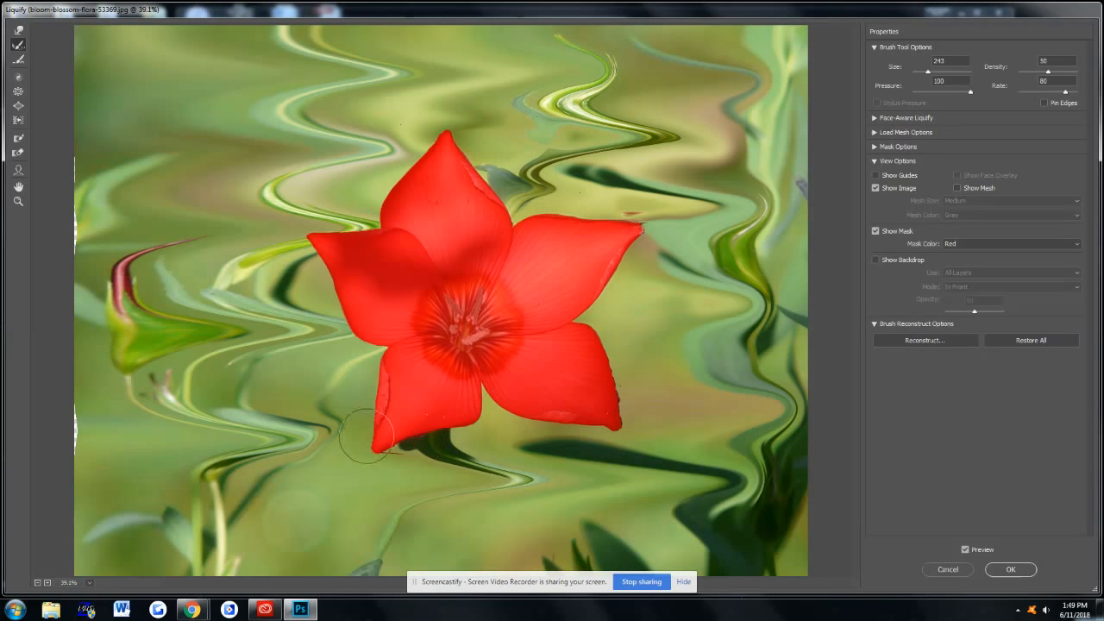
{"action": "left_click", "coordinate": [21, 61]}
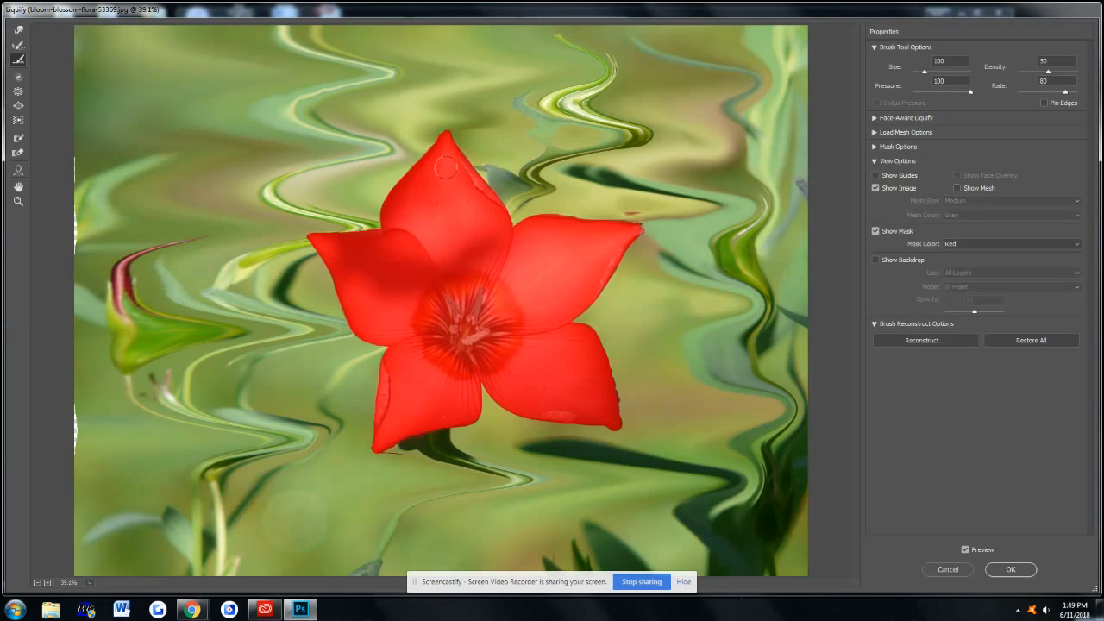
Step: Twirl the red tip of the bud left of the flower clockwise with a size 305 brush
{"action": "left_click", "coordinate": [18, 76]}
{"action": "left_click_drag", "start_coordinate": [924, 69], "coordinate": [935, 72]}
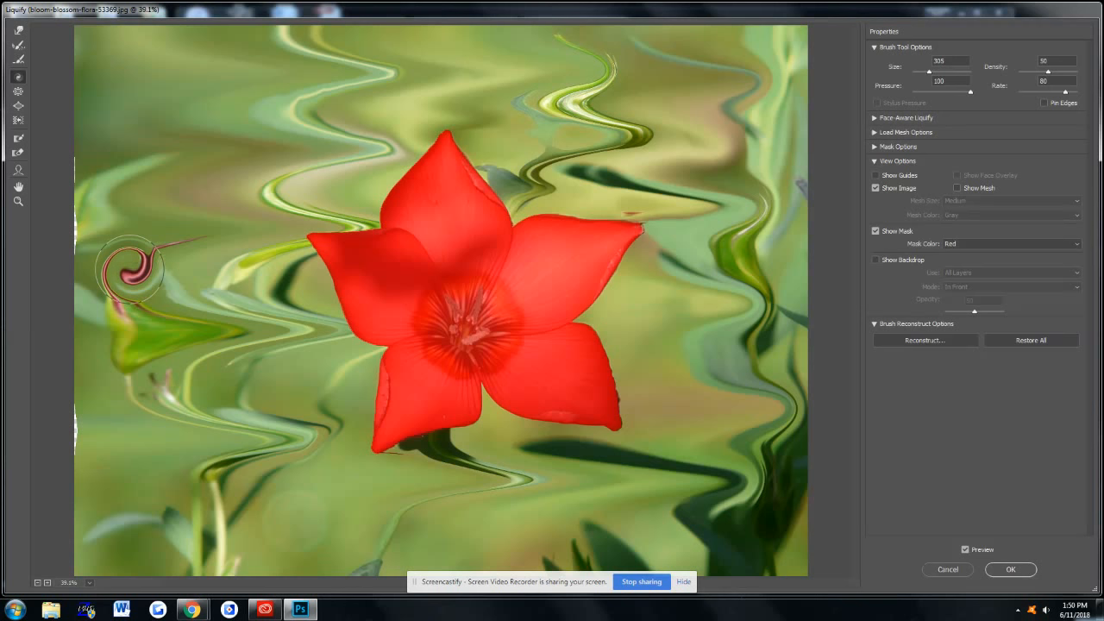
{"action": "left_click_drag", "start_coordinate": [130, 270], "coordinate": [130, 270]}
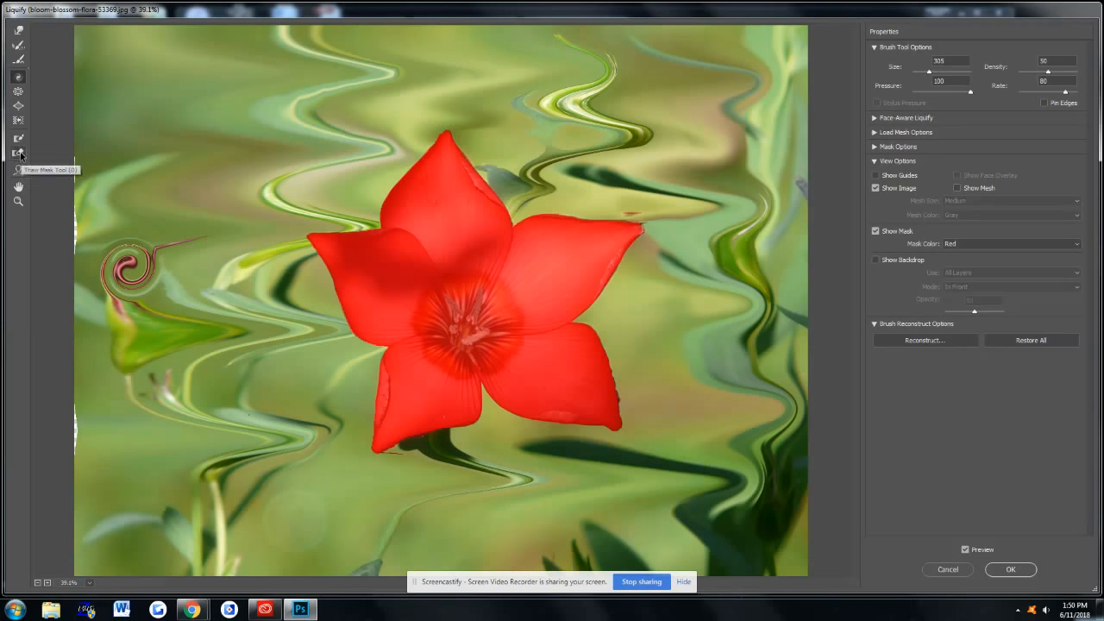
Step: Reconstruct the twirled red bud tip left of the flower with the size 243 brush
{"action": "left_click", "coordinate": [19, 47]}
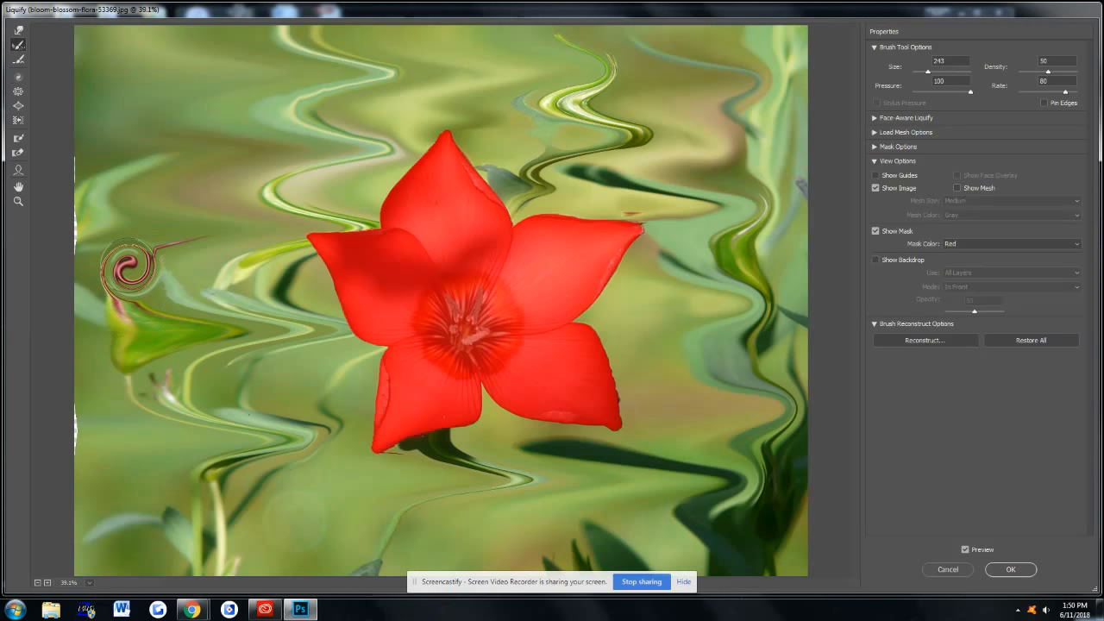
{"action": "left_click_drag", "start_coordinate": [129, 268], "coordinate": [128, 268]}
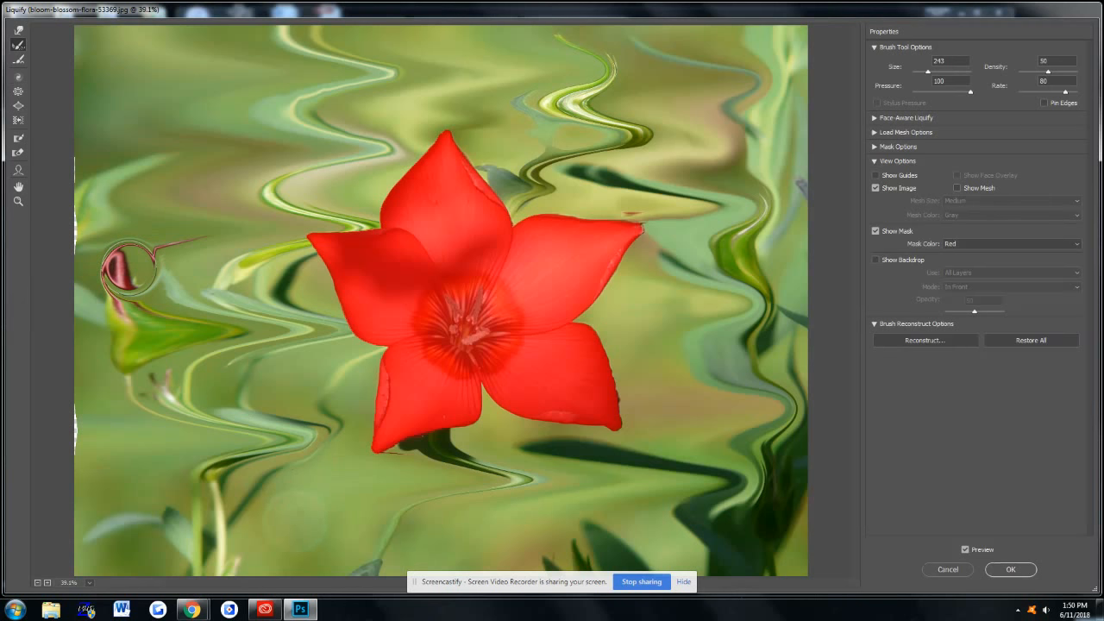
{"action": "mouse_move", "coordinate": [129, 268]}
{"action": "left_mouse_down"}
{"action": "mouse_move", "coordinate": [121, 281]}
{"action": "mouse_move", "coordinate": [173, 239]}
{"action": "mouse_move", "coordinate": [120, 261]}
{"action": "mouse_move", "coordinate": [135, 299]}
{"action": "left_mouse_up"}
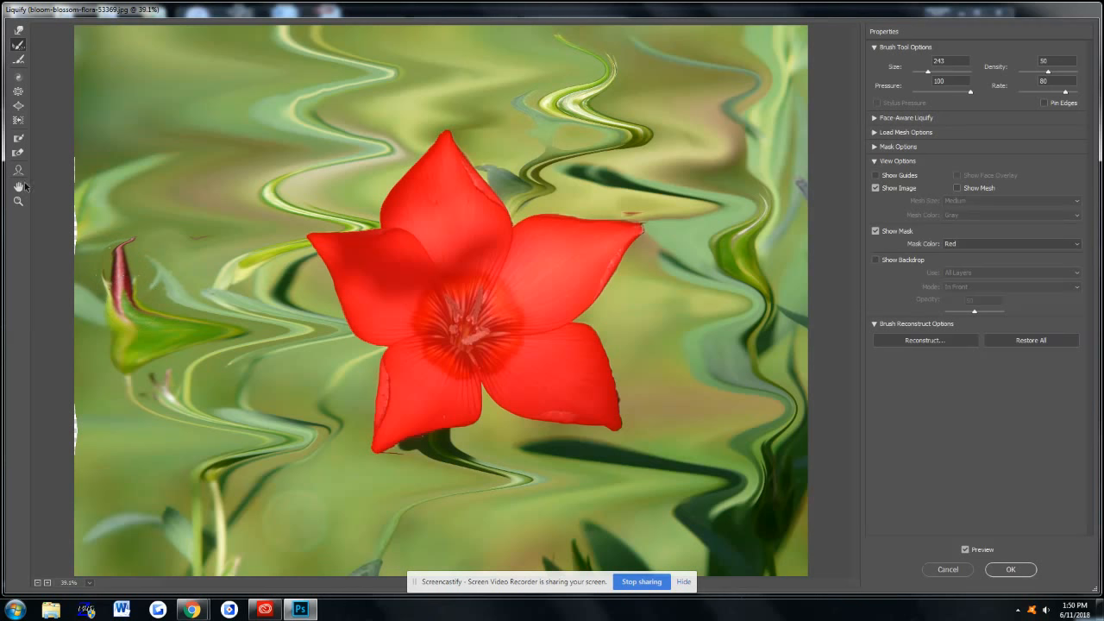
Step: Pucker the upper-left background of the photo with a size 1606 brush
{"action": "left_click", "coordinate": [18, 91]}
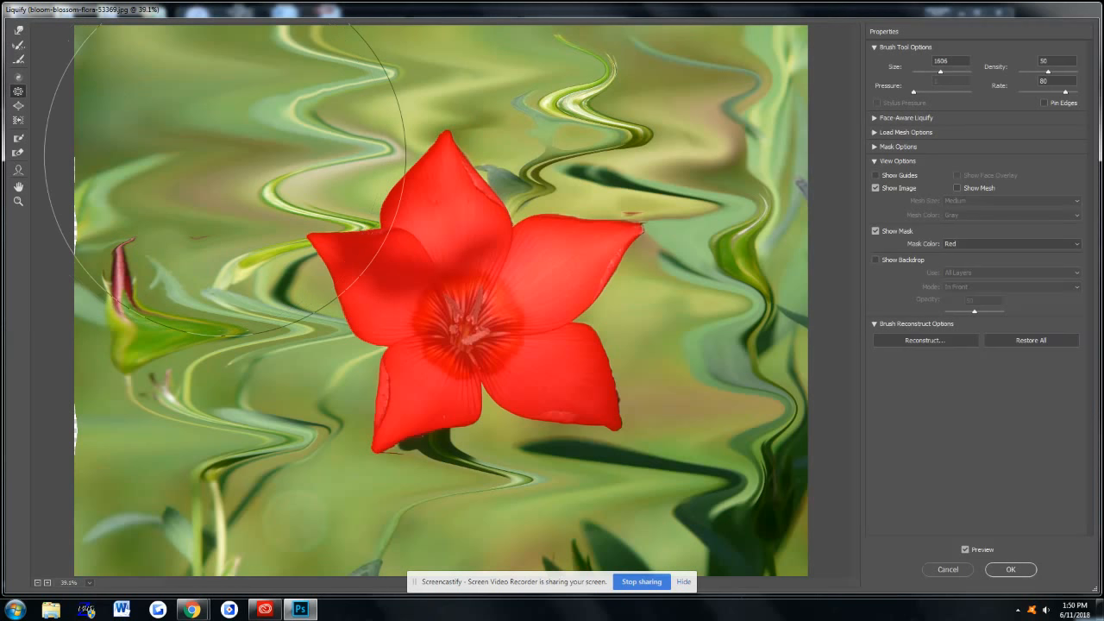
{"action": "left_click", "coordinate": [226, 155]}
{"action": "left_click_drag", "start_coordinate": [226, 155], "coordinate": [166, 164]}
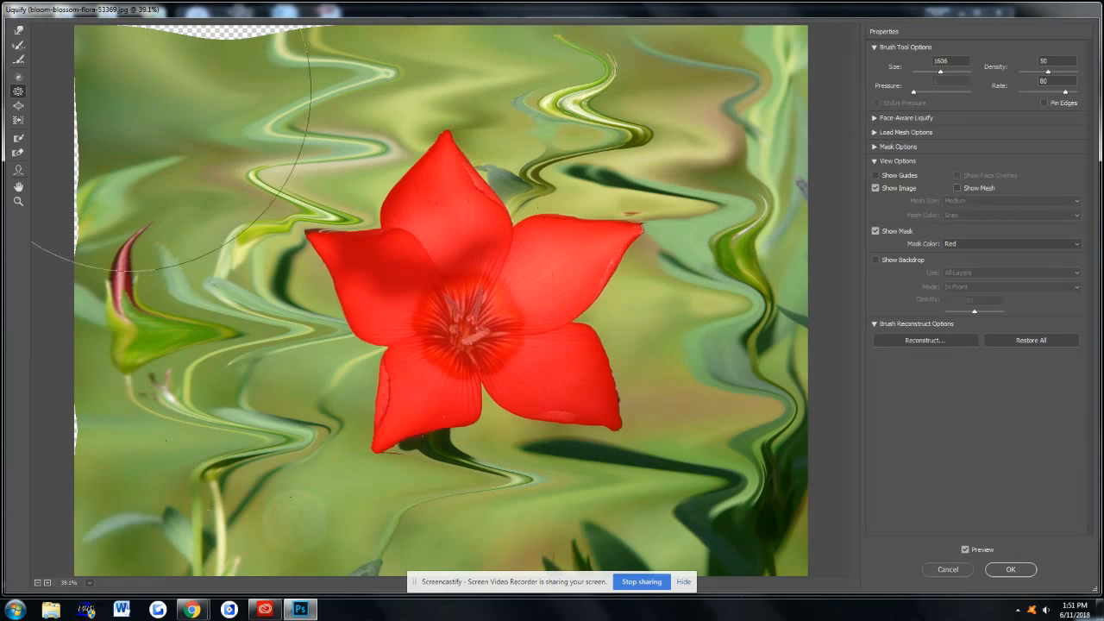
Step: Bloat the background spots above left and above right of the flower and the dark leaf below it with a size 664 brush
{"action": "left_click", "coordinate": [16, 107]}
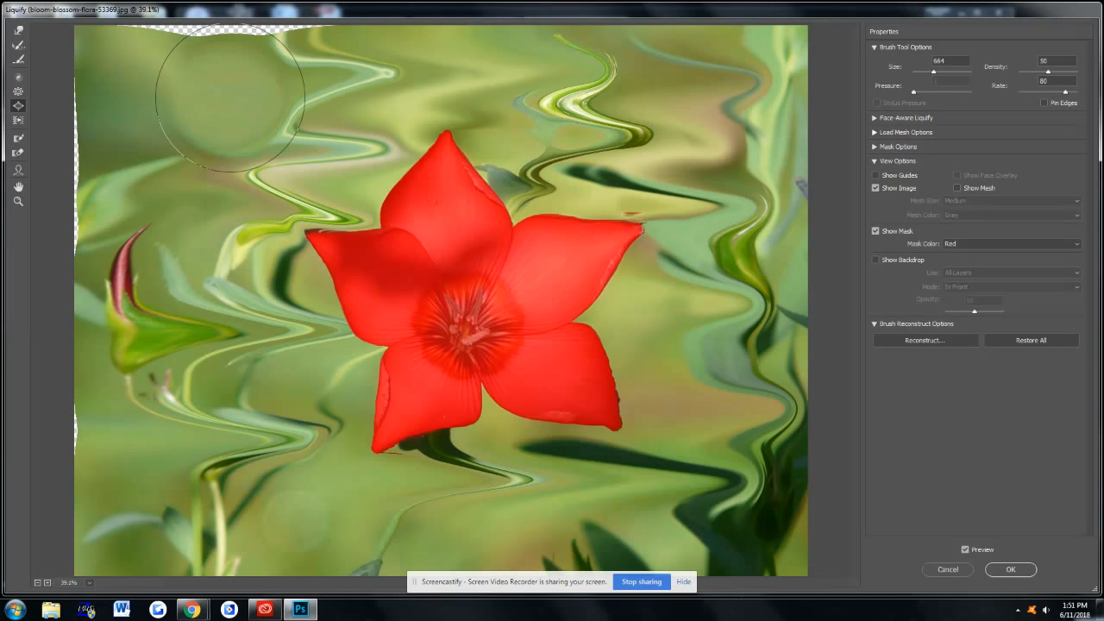
{"action": "left_click_drag", "start_coordinate": [234, 86], "coordinate": [249, 83]}
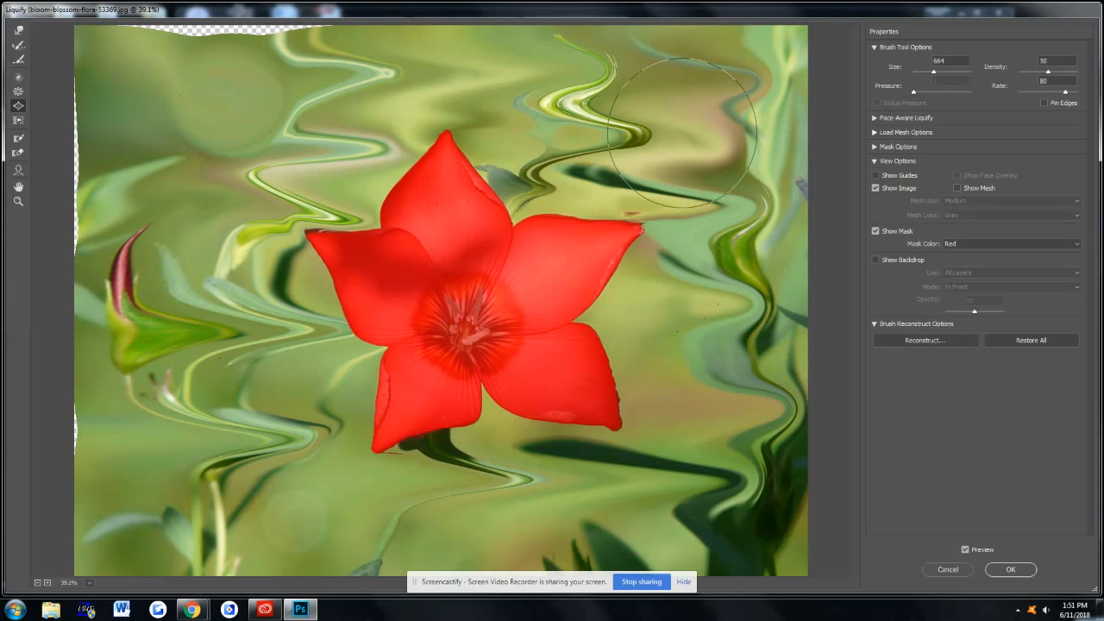
{"action": "left_click_drag", "start_coordinate": [683, 134], "coordinate": [683, 134]}
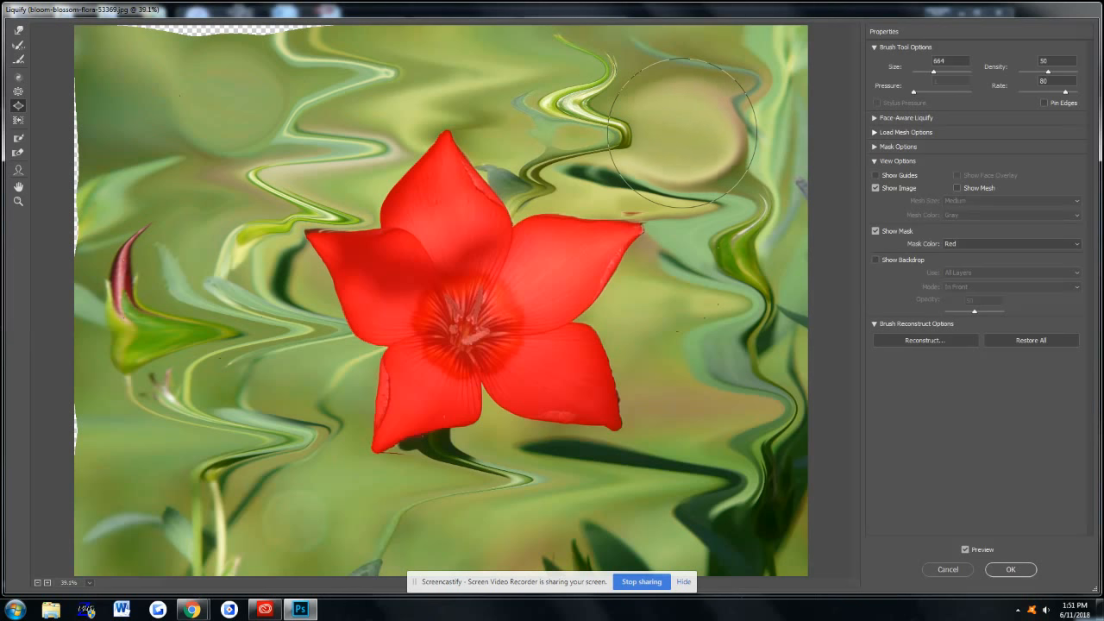
{"action": "left_click_drag", "start_coordinate": [683, 133], "coordinate": [683, 133]}
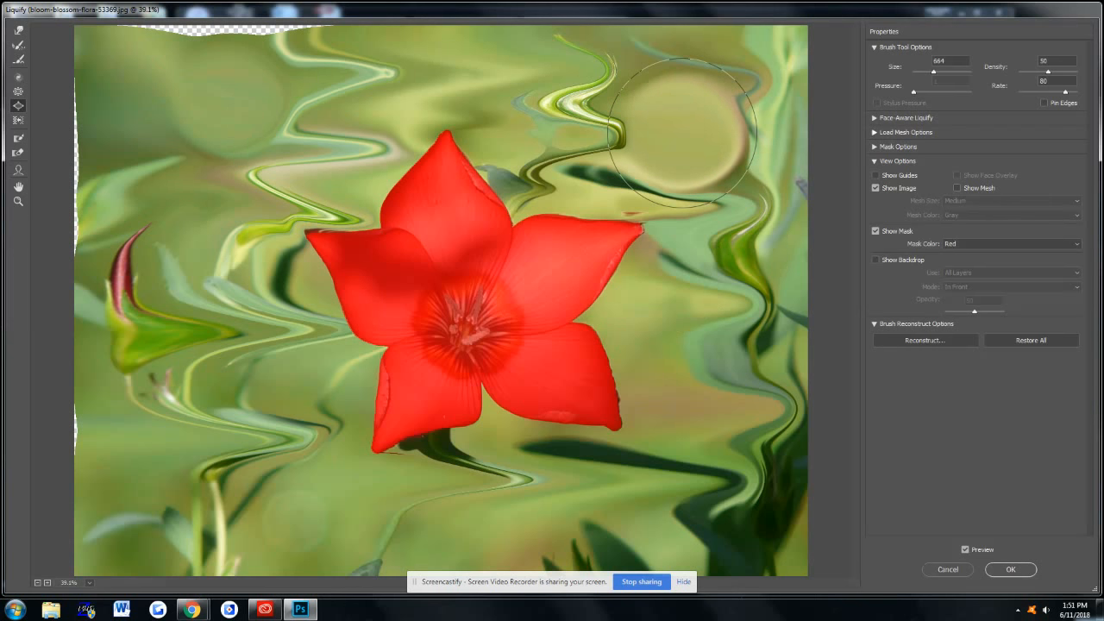
{"action": "left_click_drag", "start_coordinate": [683, 134], "coordinate": [683, 133]}
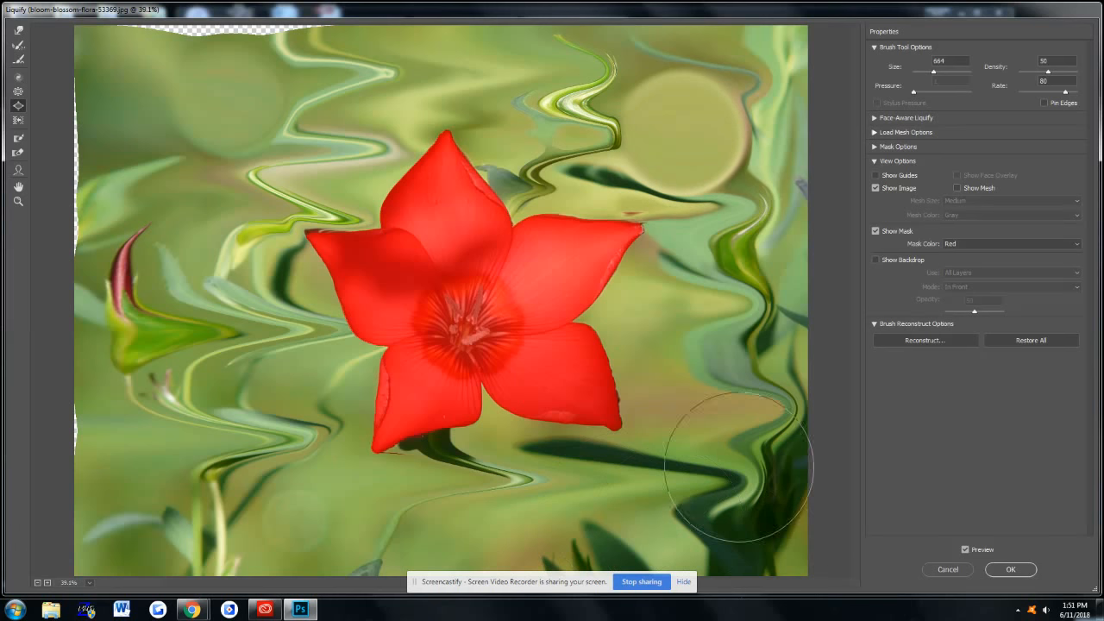
{"action": "left_click_drag", "start_coordinate": [604, 445], "coordinate": [603, 445]}
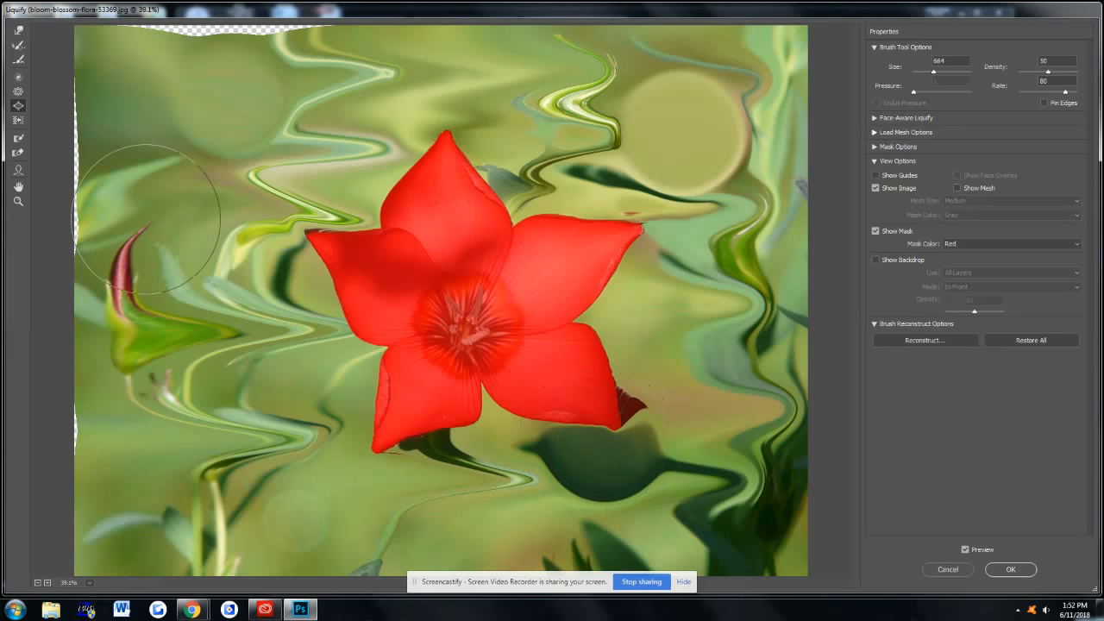
Step: Clean up the distorted tips of the lower-right, right and lower-left petals with the size 243 Reconstruct brush
{"action": "left_click", "coordinate": [18, 45]}
{"action": "mouse_move", "coordinate": [618, 394]}
{"action": "left_mouse_down"}
{"action": "mouse_move", "coordinate": [646, 389]}
{"action": "mouse_move", "coordinate": [634, 380]}
{"action": "mouse_move", "coordinate": [611, 395]}
{"action": "mouse_move", "coordinate": [634, 380]}
{"action": "mouse_move", "coordinate": [634, 389]}
{"action": "mouse_move", "coordinate": [605, 395]}
{"action": "mouse_move", "coordinate": [622, 409]}
{"action": "mouse_move", "coordinate": [592, 399]}
{"action": "mouse_move", "coordinate": [629, 394]}
{"action": "mouse_move", "coordinate": [603, 412]}
{"action": "left_mouse_up"}
{"action": "left_click_drag", "start_coordinate": [636, 229], "coordinate": [621, 235]}
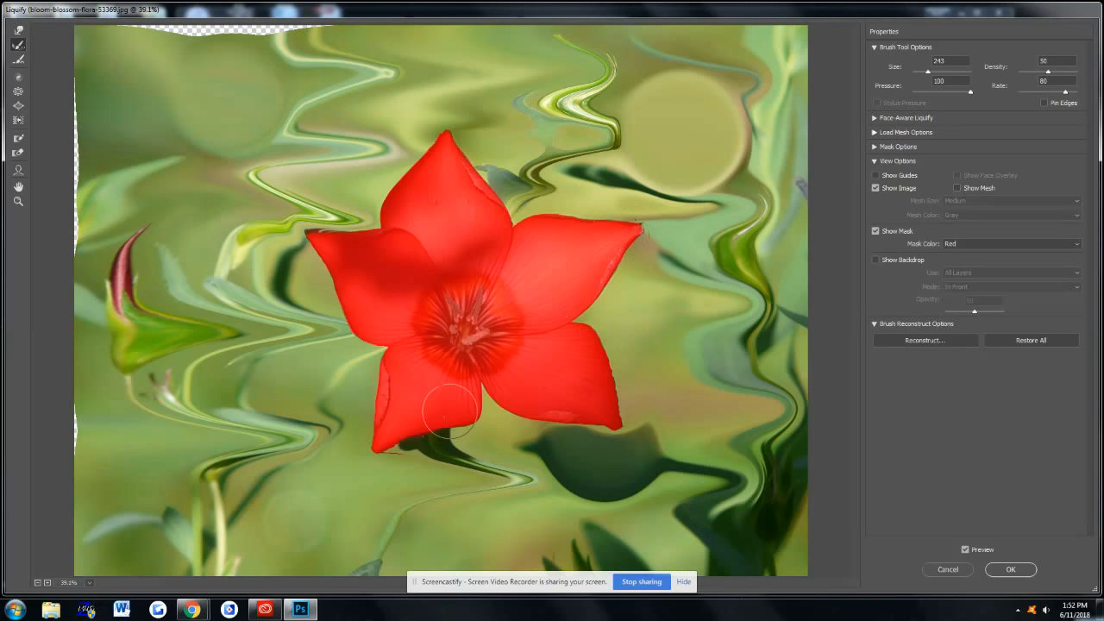
{"action": "mouse_move", "coordinate": [408, 473]}
{"action": "left_mouse_down"}
{"action": "mouse_move", "coordinate": [381, 437]}
{"action": "mouse_move", "coordinate": [395, 437]}
{"action": "mouse_move", "coordinate": [380, 446]}
{"action": "mouse_move", "coordinate": [362, 413]}
{"action": "left_mouse_up"}
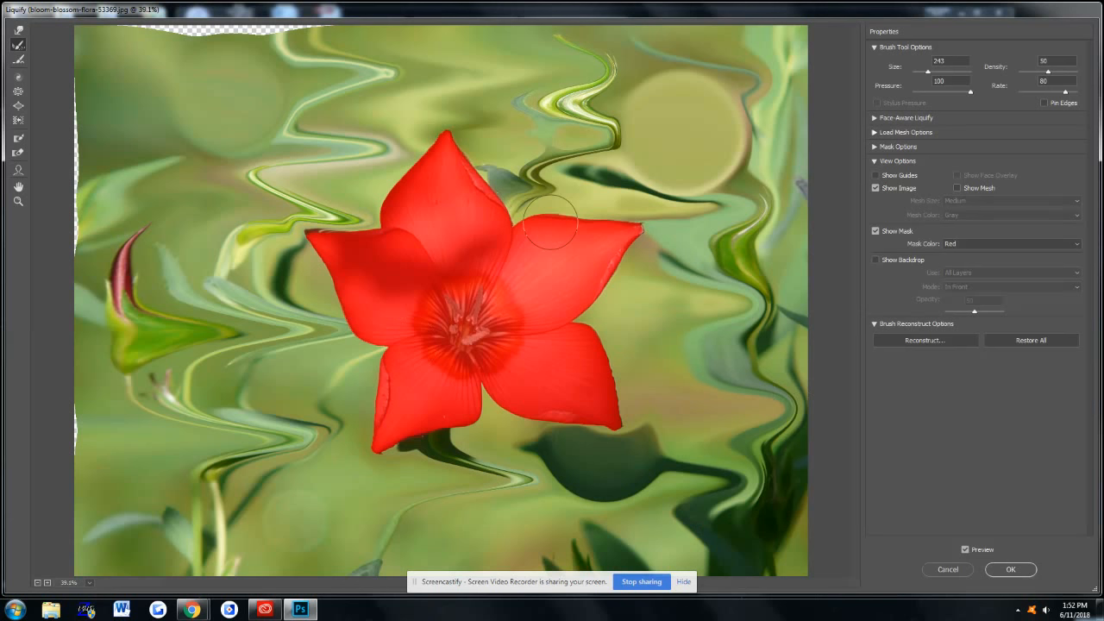
Step: Paint a diagonal freeze mask band across the red bud with a size 100 brush and erase it with the Thaw Mask tool
{"action": "left_click", "coordinate": [21, 141]}
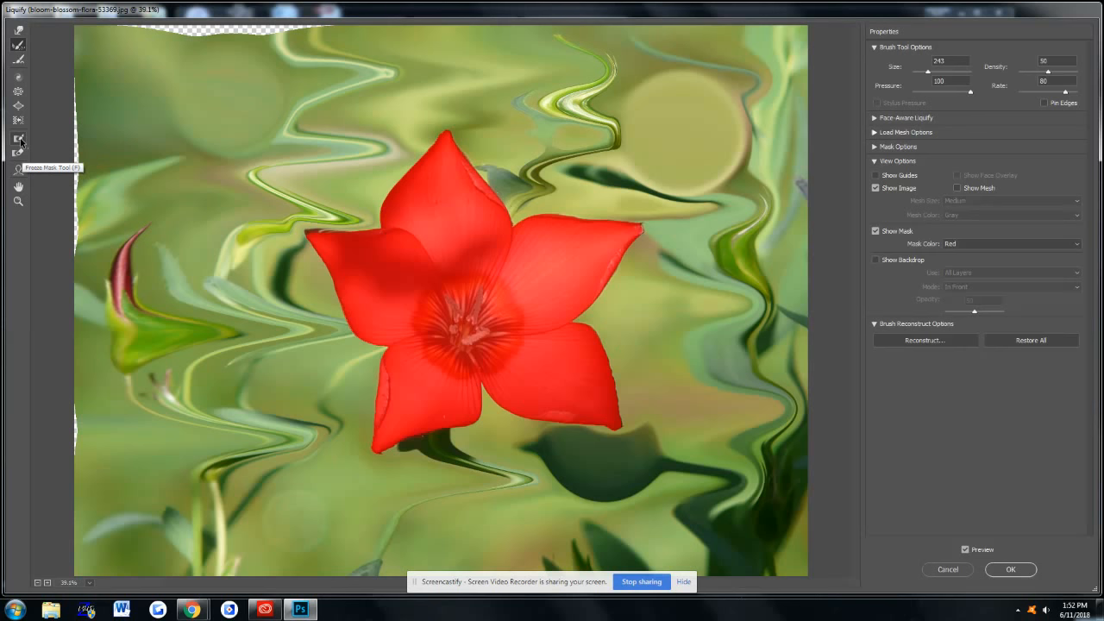
{"action": "left_click", "coordinate": [21, 140]}
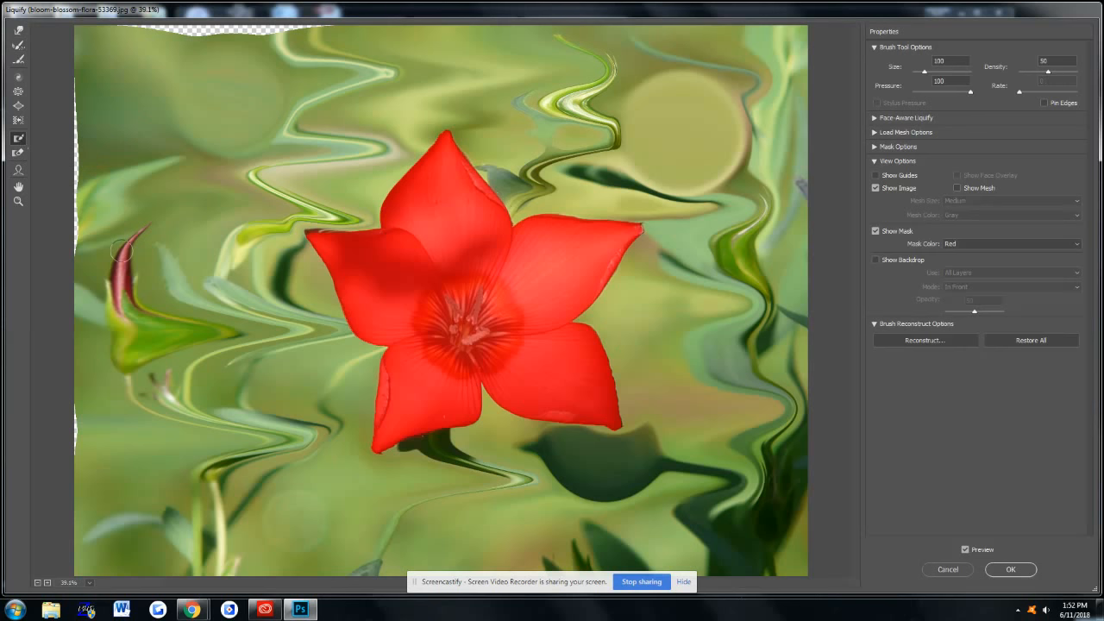
{"action": "left_click_drag", "start_coordinate": [103, 235], "coordinate": [258, 285]}
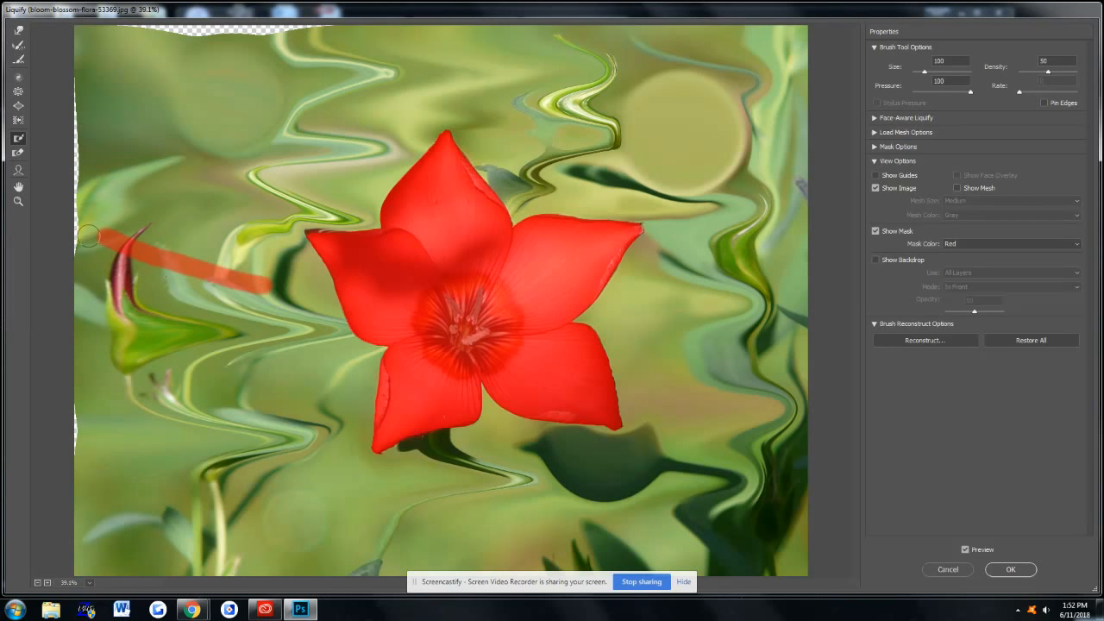
{"action": "left_click", "coordinate": [18, 151]}
{"action": "mouse_move", "coordinate": [104, 207]}
{"action": "left_mouse_down"}
{"action": "mouse_move", "coordinate": [138, 248]}
{"action": "mouse_move", "coordinate": [194, 264]}
{"action": "mouse_move", "coordinate": [125, 244]}
{"action": "mouse_move", "coordinate": [258, 283]}
{"action": "mouse_move", "coordinate": [167, 276]}
{"action": "left_mouse_up"}
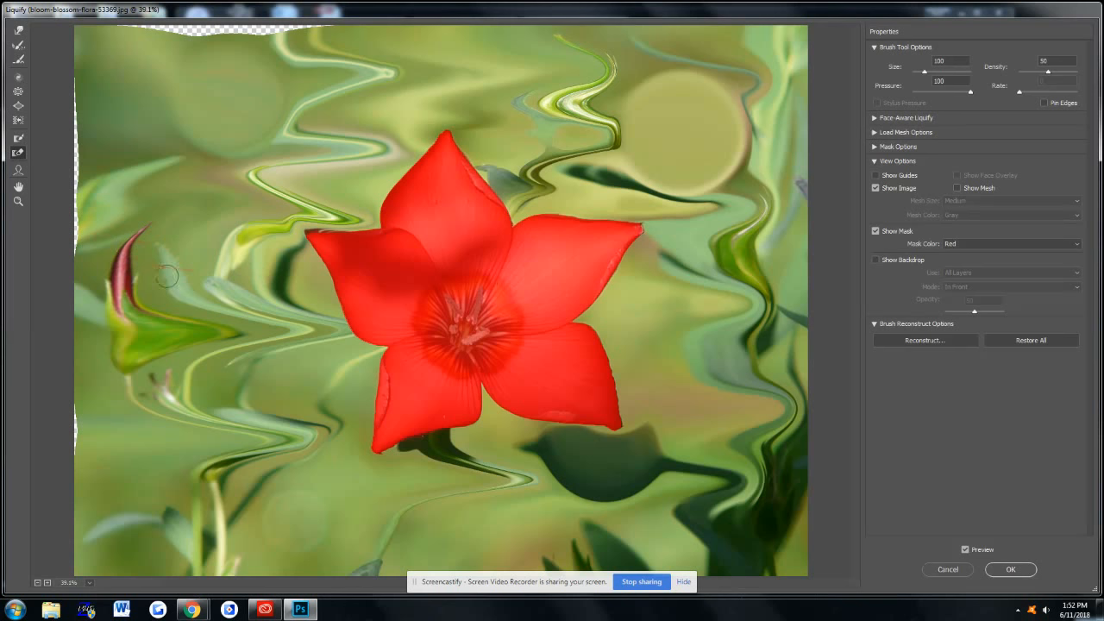